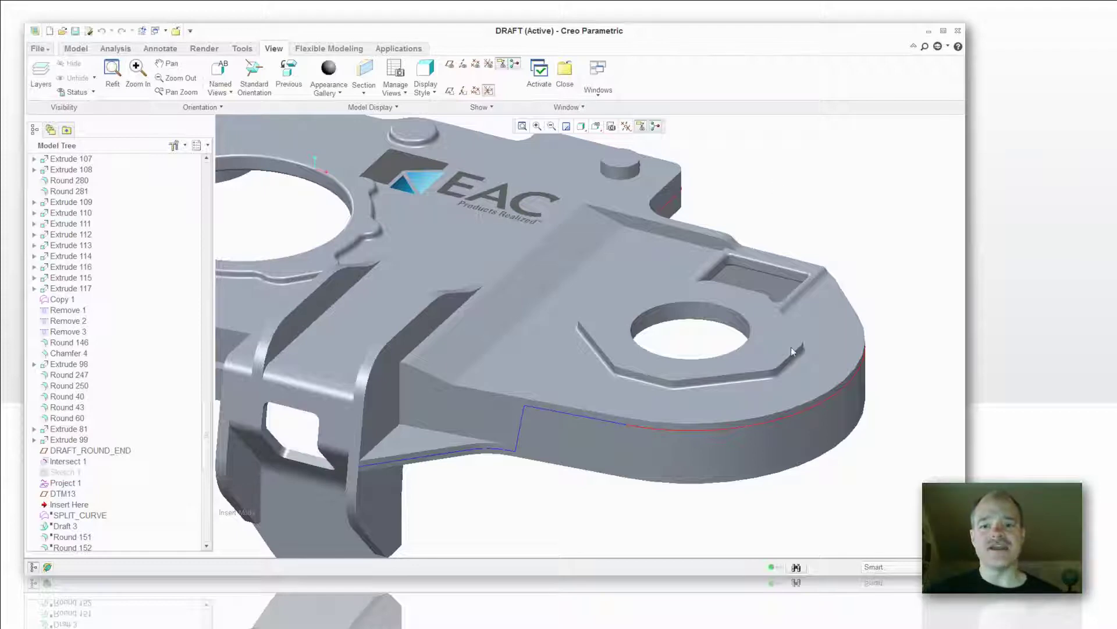
# Step: Copy the stepped projected curve on the front side wall and paste it as a composite curve
pyautogui.click(750, 428)
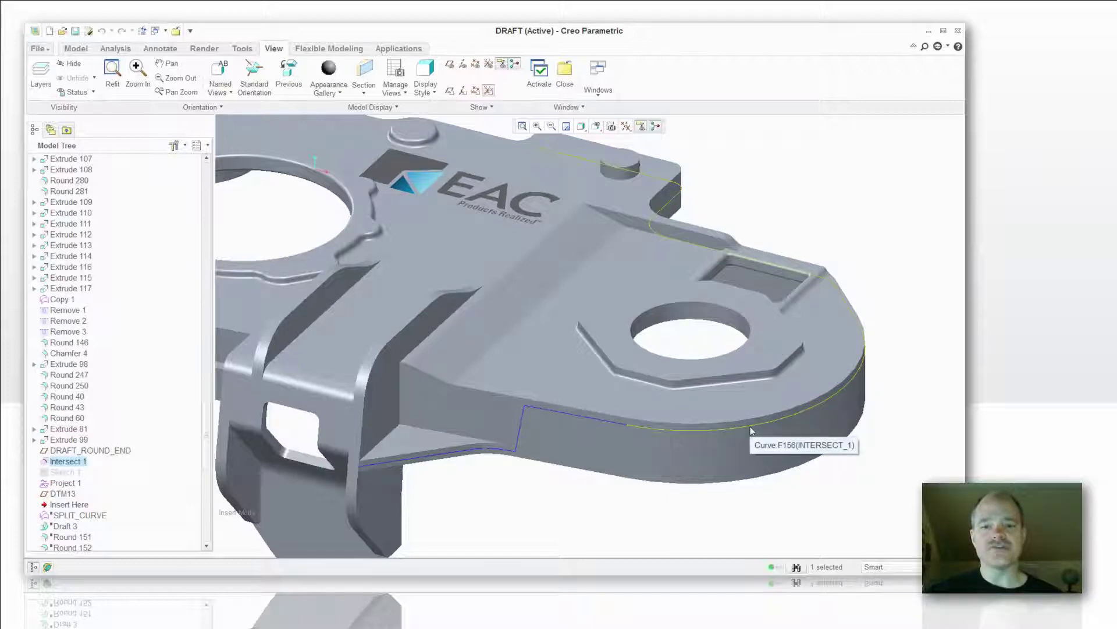
pyautogui.click(517, 483)
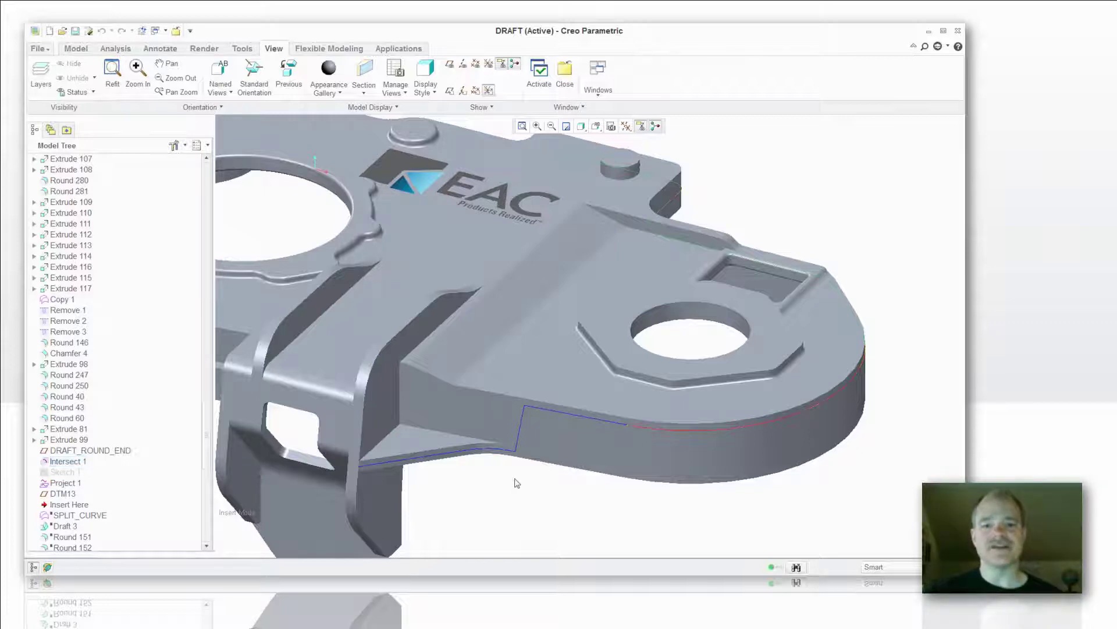
pyautogui.click(553, 415)
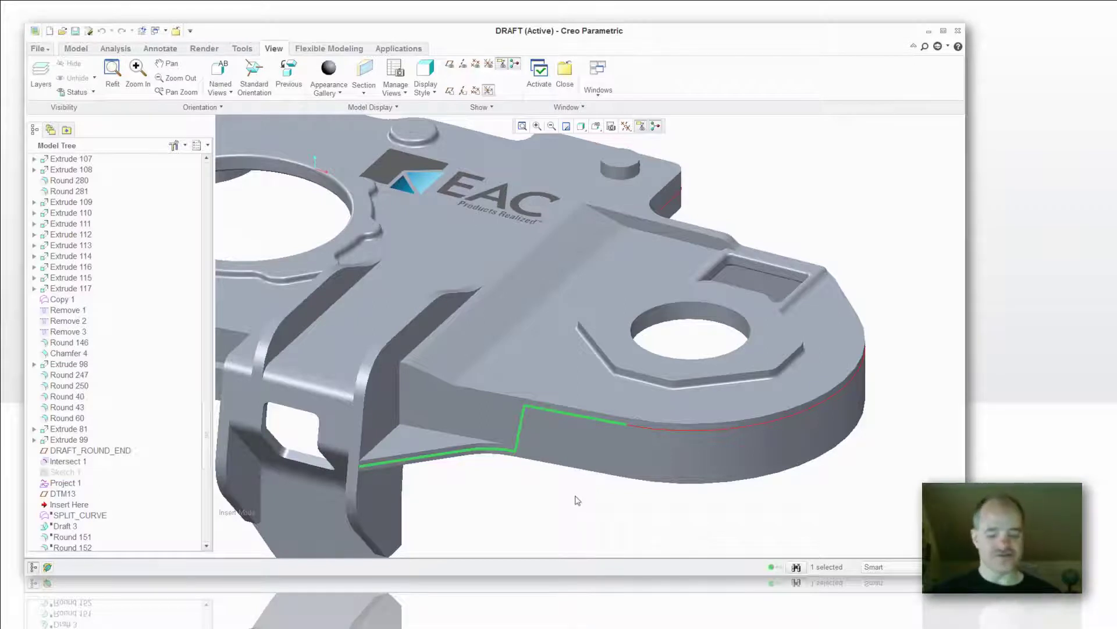
pyautogui.hotkey('ctrl', 'v')
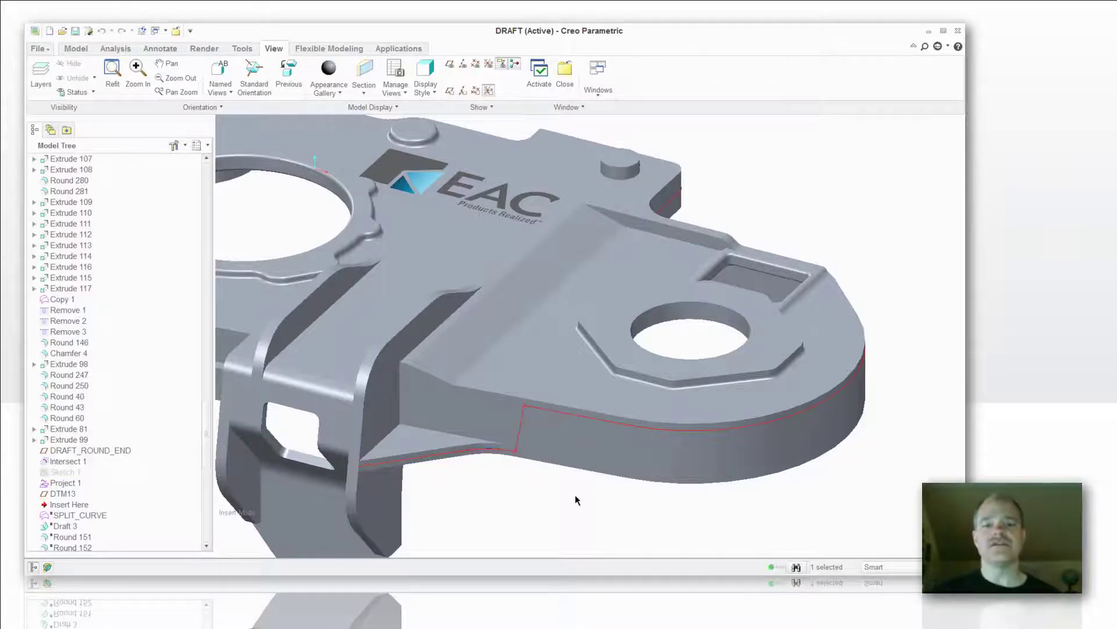
pyautogui.hotkey('ctrl', 'c')
pyautogui.hotkey('ctrl', 'v')
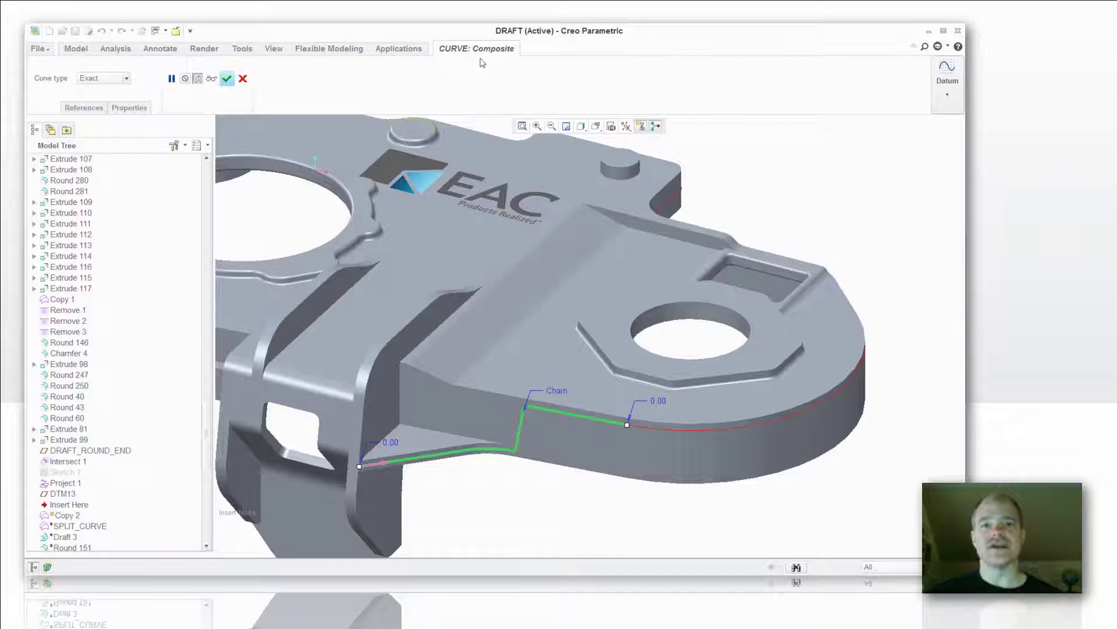
# Step: Add the intersection curve around the rounded end to the composite chain, keep the Exact curve type and complete the curve
pyautogui.click(127, 79)
pyautogui.click(156, 78)
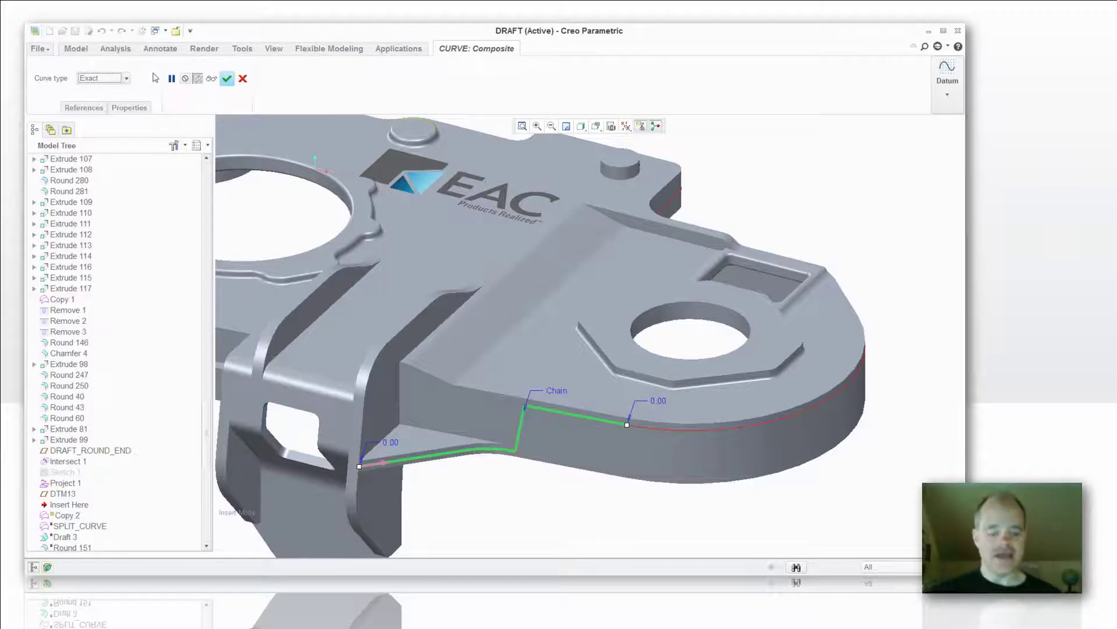
pyautogui.keyDown('shift'); pyautogui.click(683, 428); pyautogui.keyUp('shift')
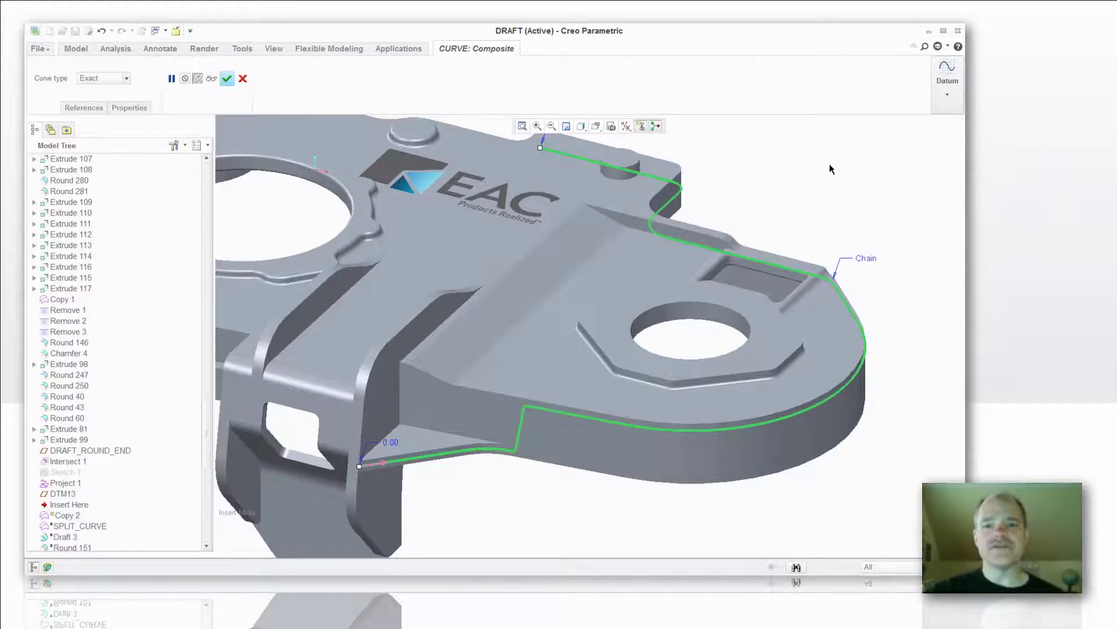
pyautogui.rightClick(359, 467)
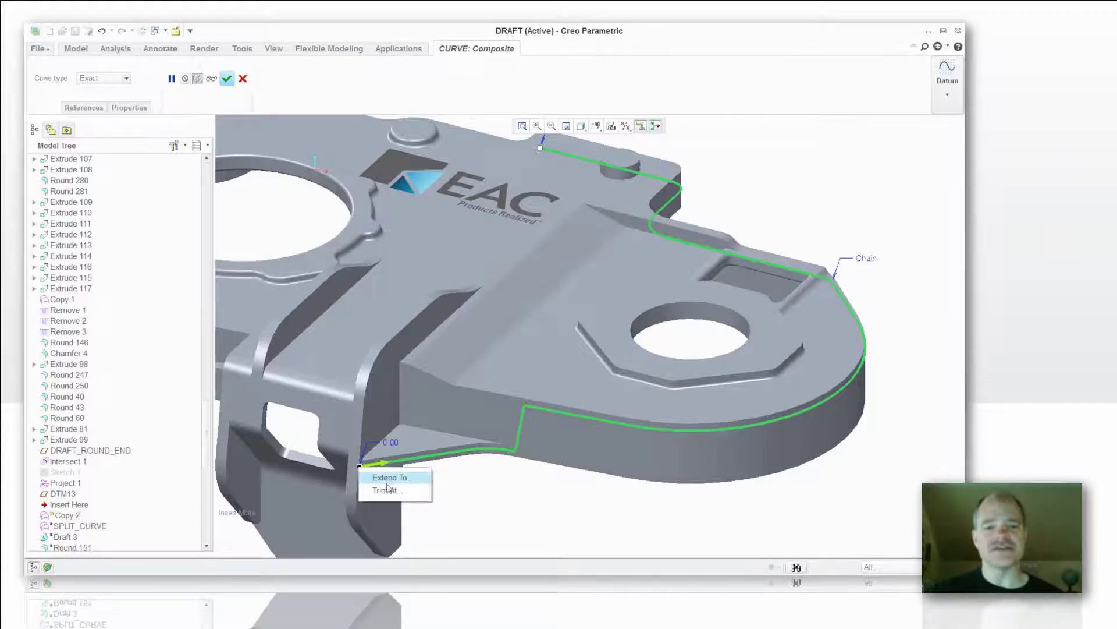
pyautogui.click(519, 519)
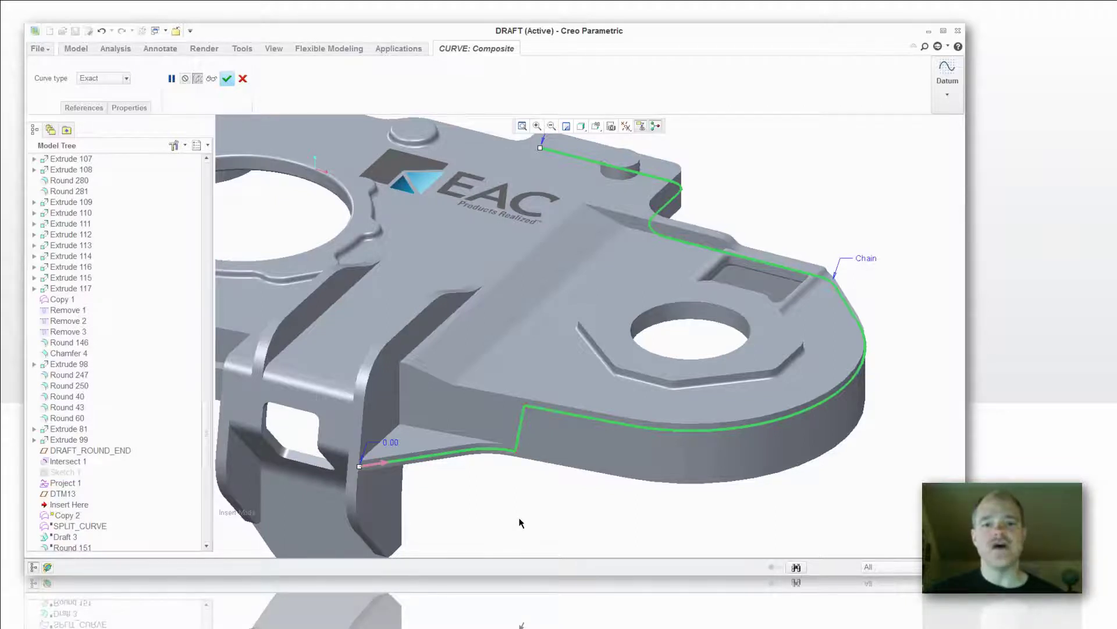
pyautogui.click(229, 80)
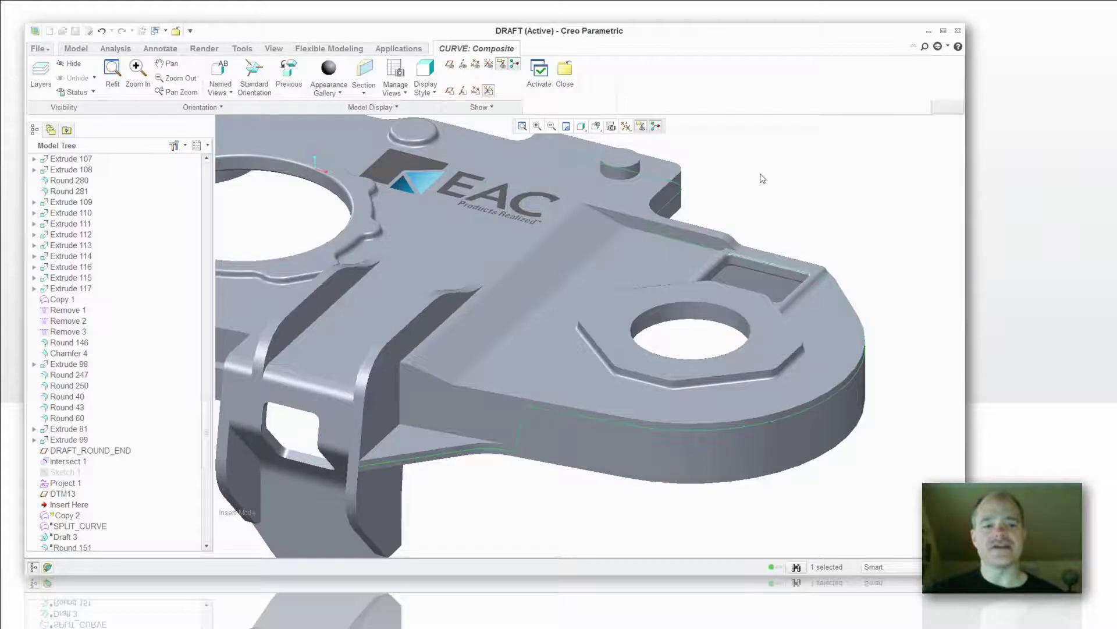
# Step: Hide the original Intersect 1 and Project 1 curves
pyautogui.scroll(-1, 65, 477)
pyautogui.click(61, 473)
pyautogui.click(64, 452)
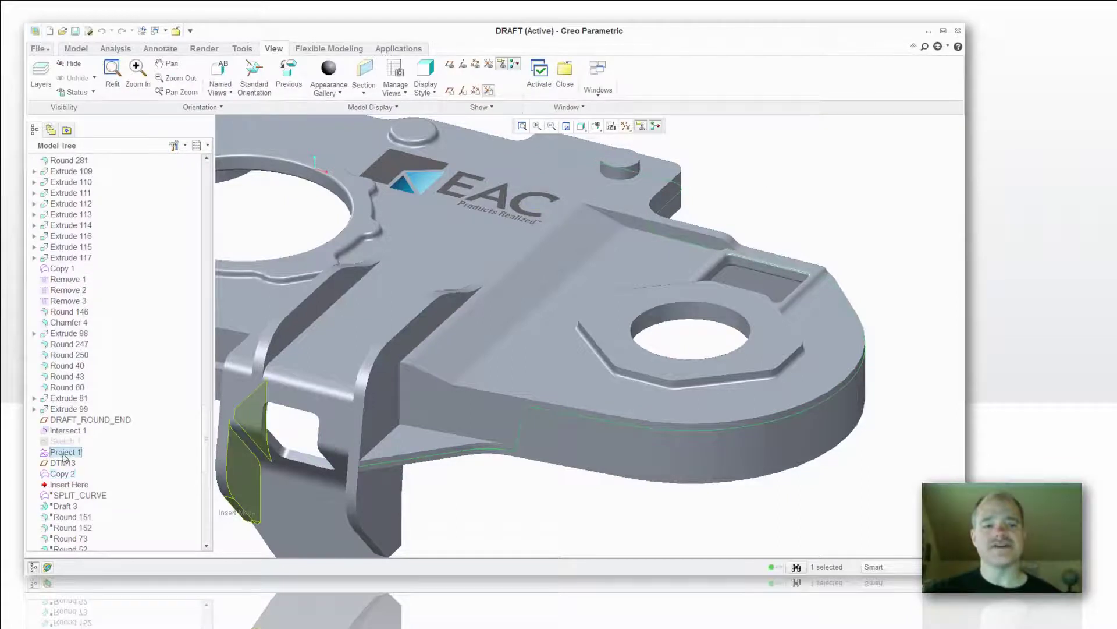
pyautogui.keyDown('ctrl'); pyautogui.click(66, 431); pyautogui.keyUp('ctrl')
pyautogui.rightClick(65, 435)
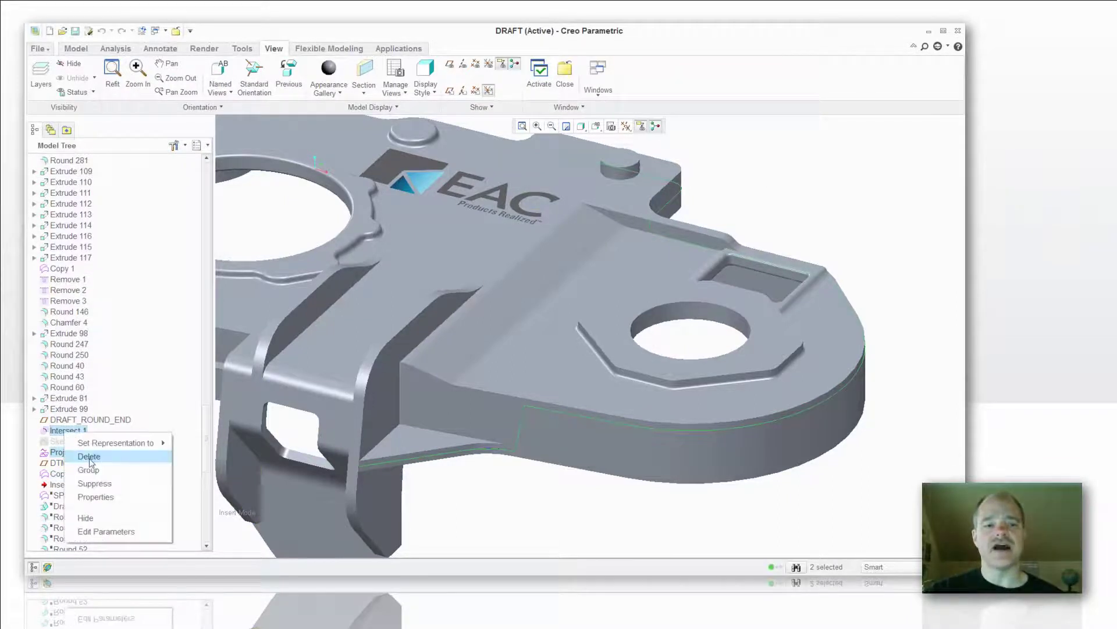
pyautogui.click(86, 517)
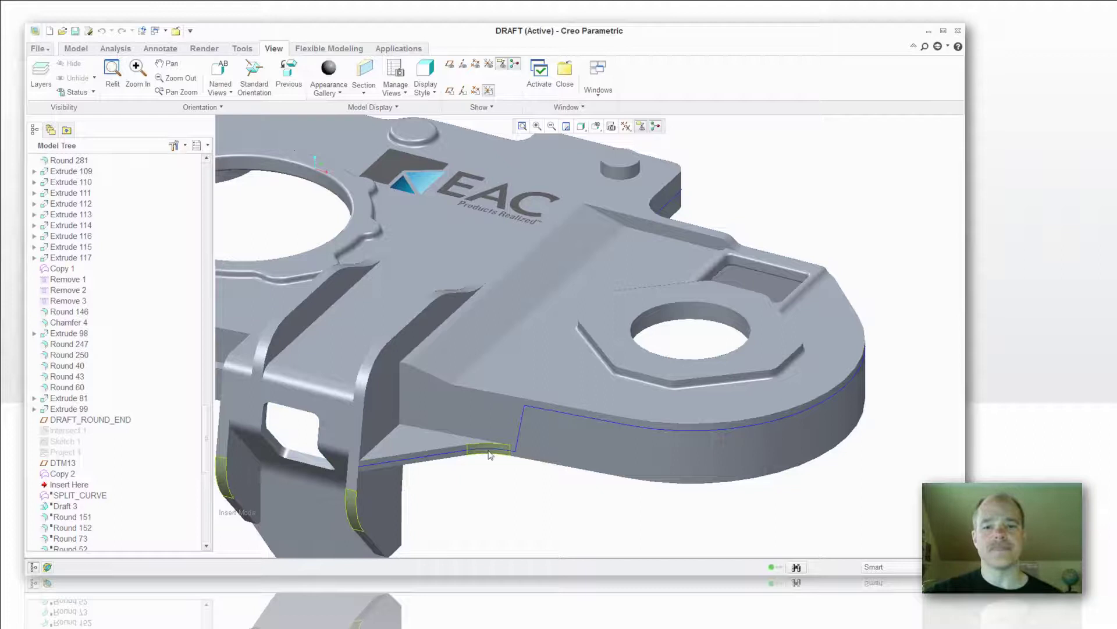
# Step: Start a Draft on the front side wall surface and exclude its two contours beyond the bracket, beside the large bore
pyautogui.click(486, 418)
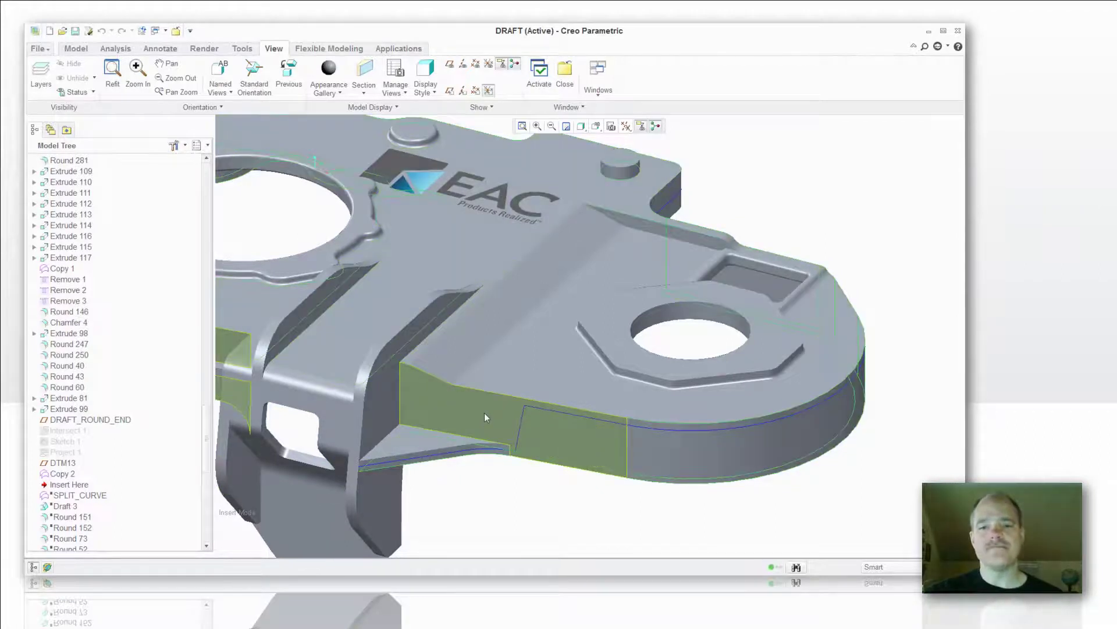
pyautogui.hotkey('ctrl', 'd')
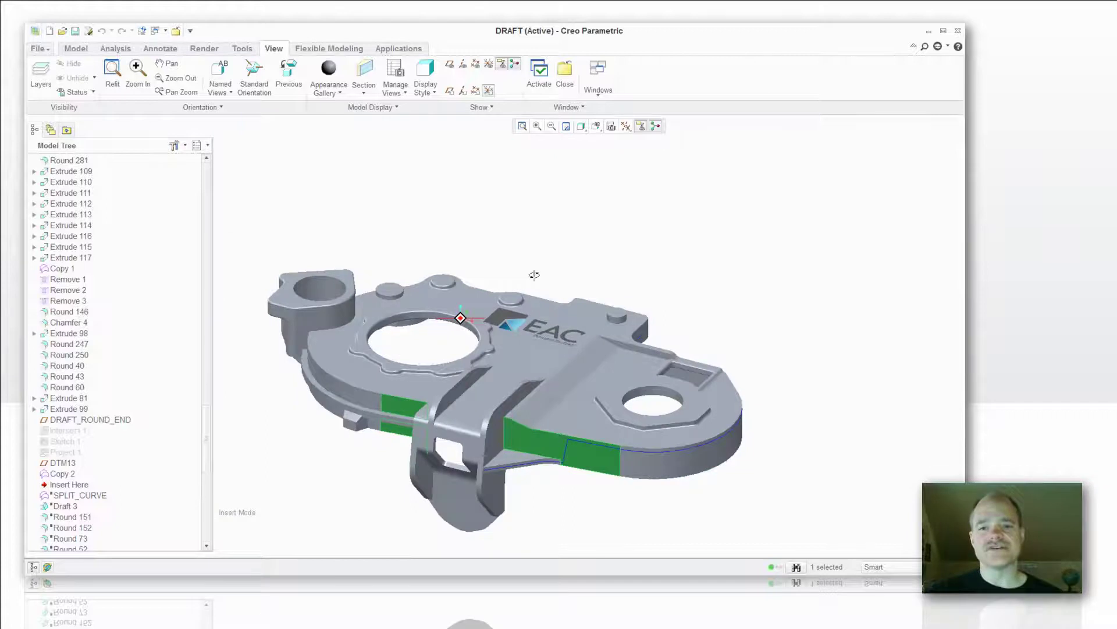
pyautogui.moveTo(535, 275); pyautogui.dragTo(582, 292, button='middle')
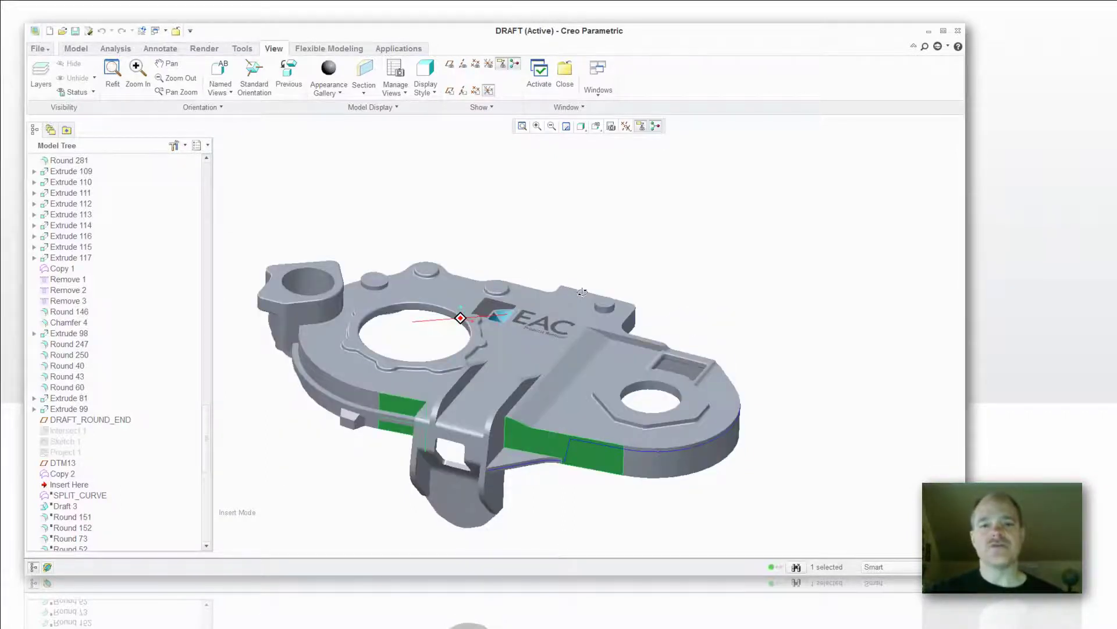
pyautogui.scroll(-3, 536, 575)
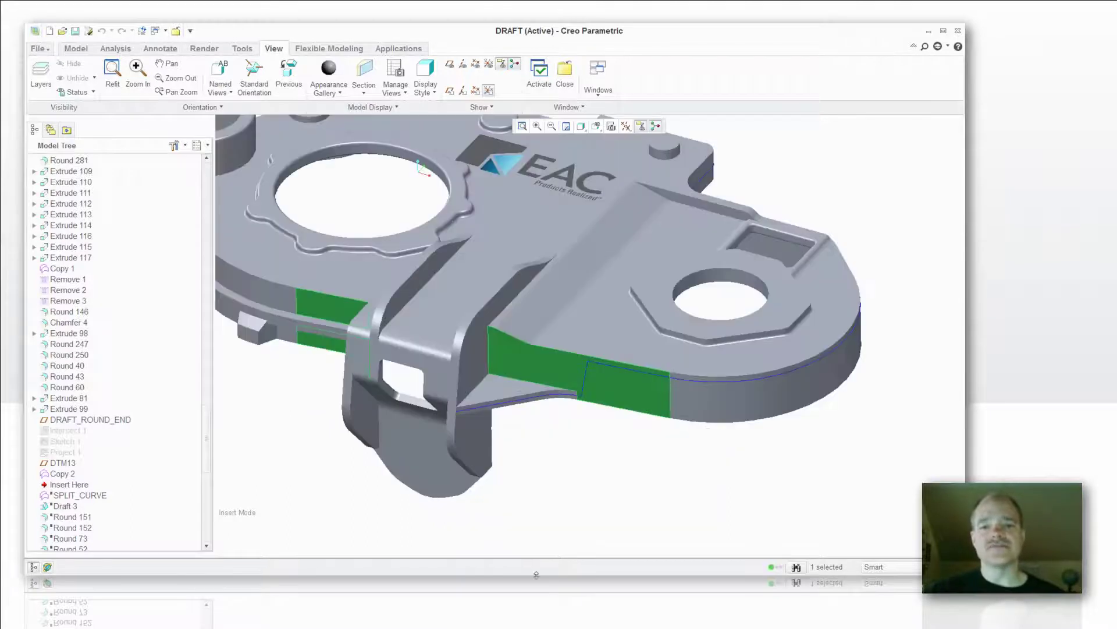
pyautogui.keyDown('shift'); pyautogui.moveTo(604, 497); pyautogui.dragTo(581, 511, button='middle'); pyautogui.keyUp('shift')
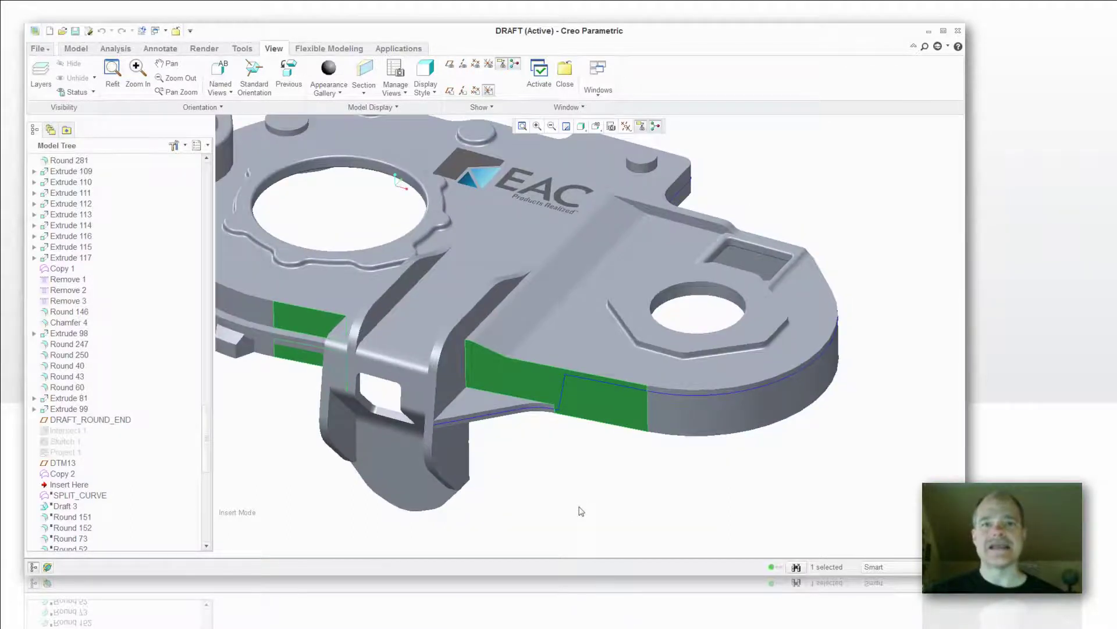
pyautogui.scroll(2, 581, 511)
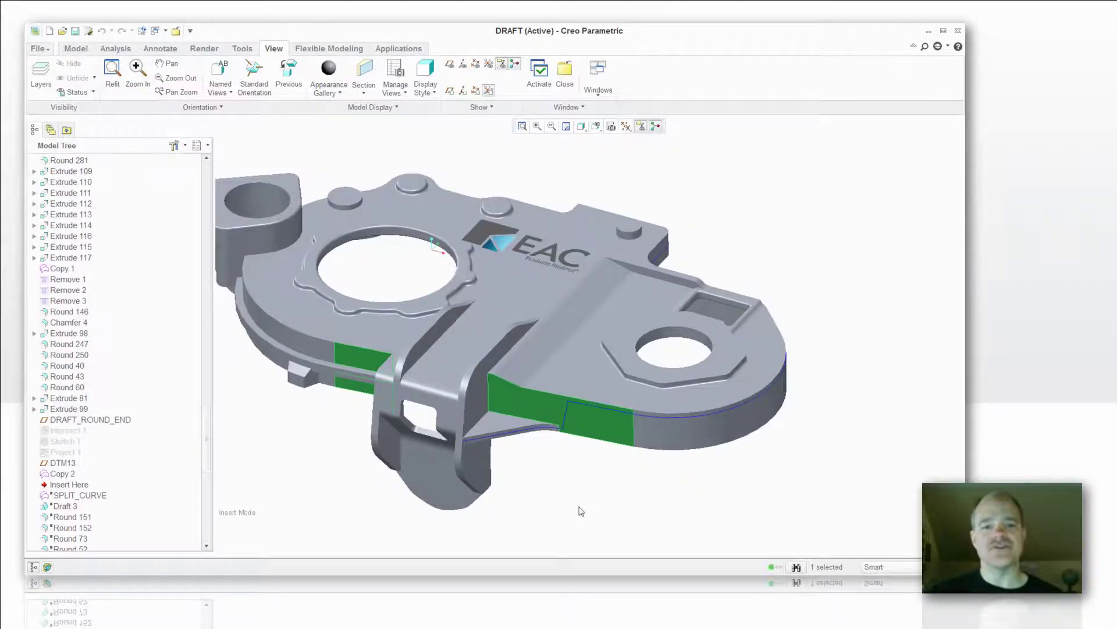
pyautogui.scroll(-1, 581, 511)
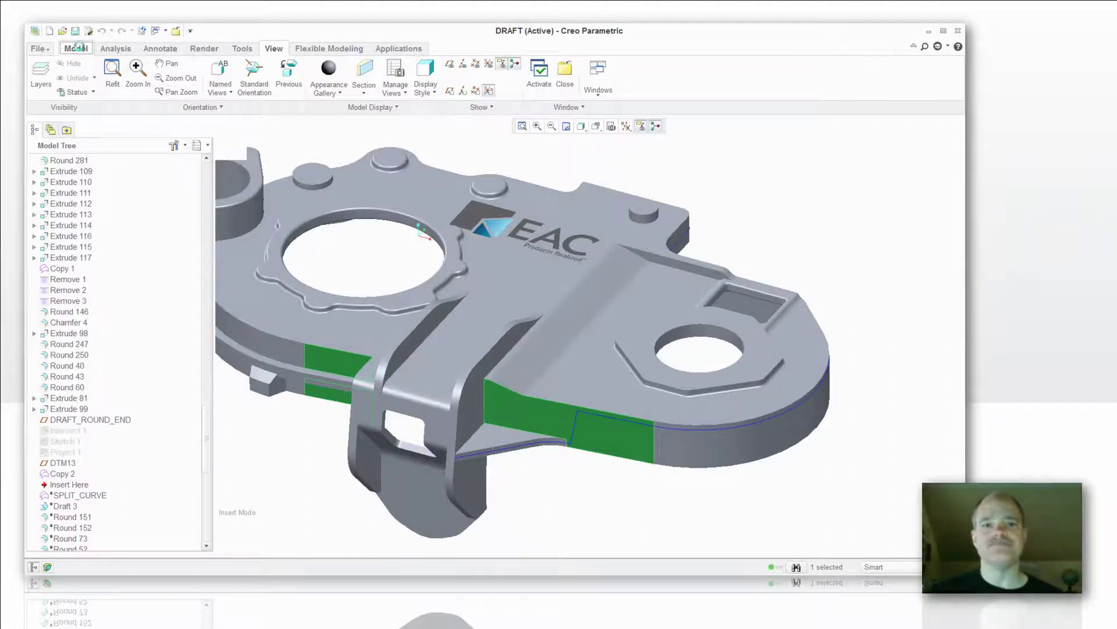
pyautogui.click(77, 48)
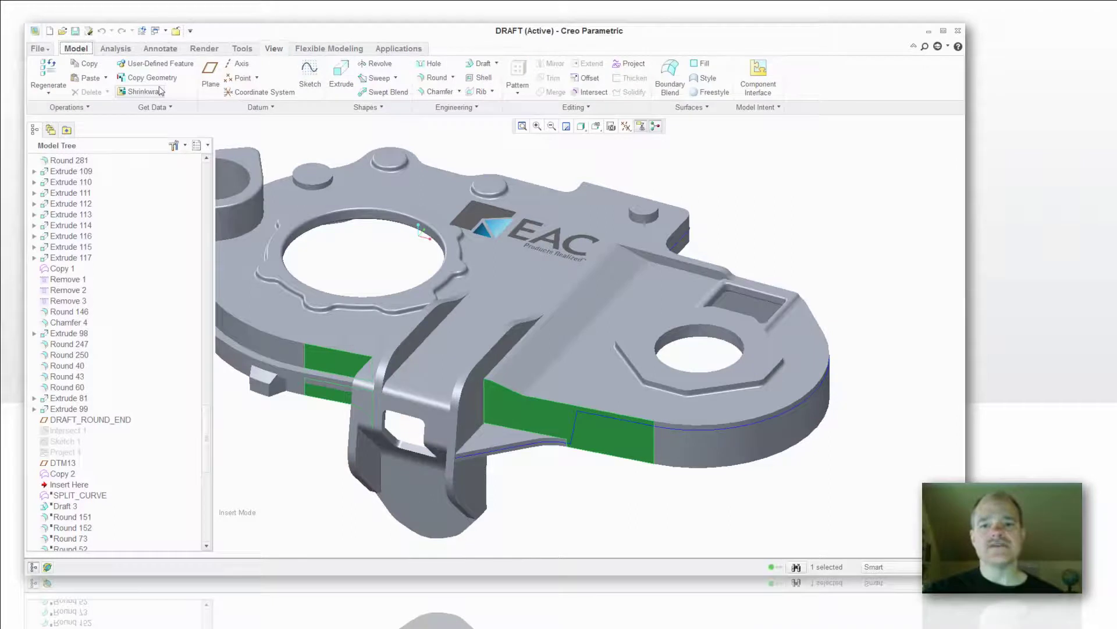
pyautogui.click(481, 63)
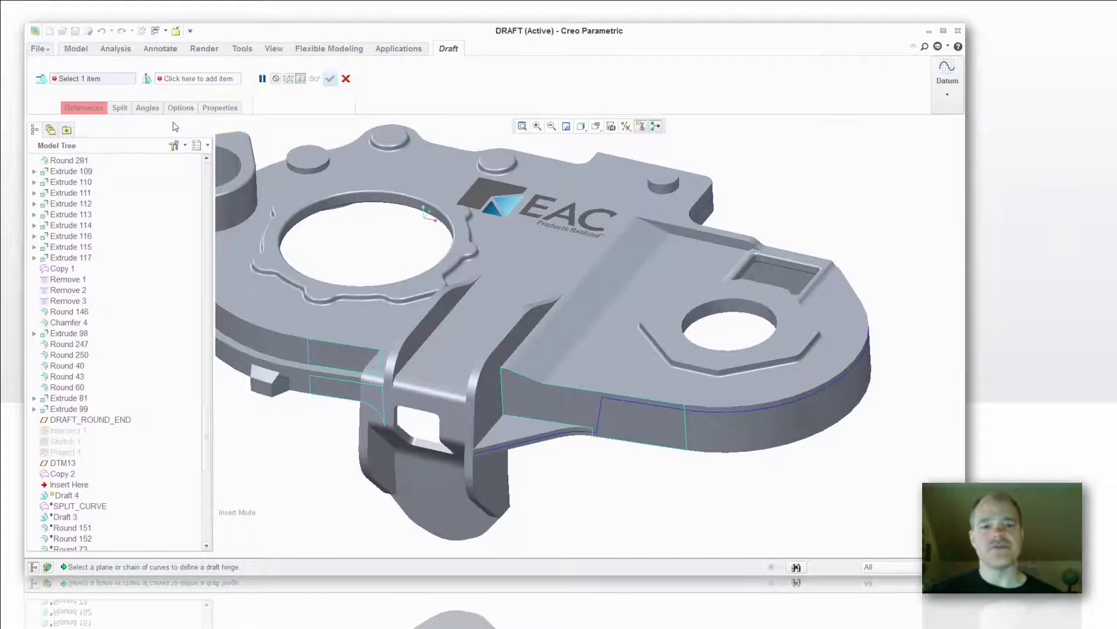
pyautogui.click(178, 109)
pyautogui.click(188, 137)
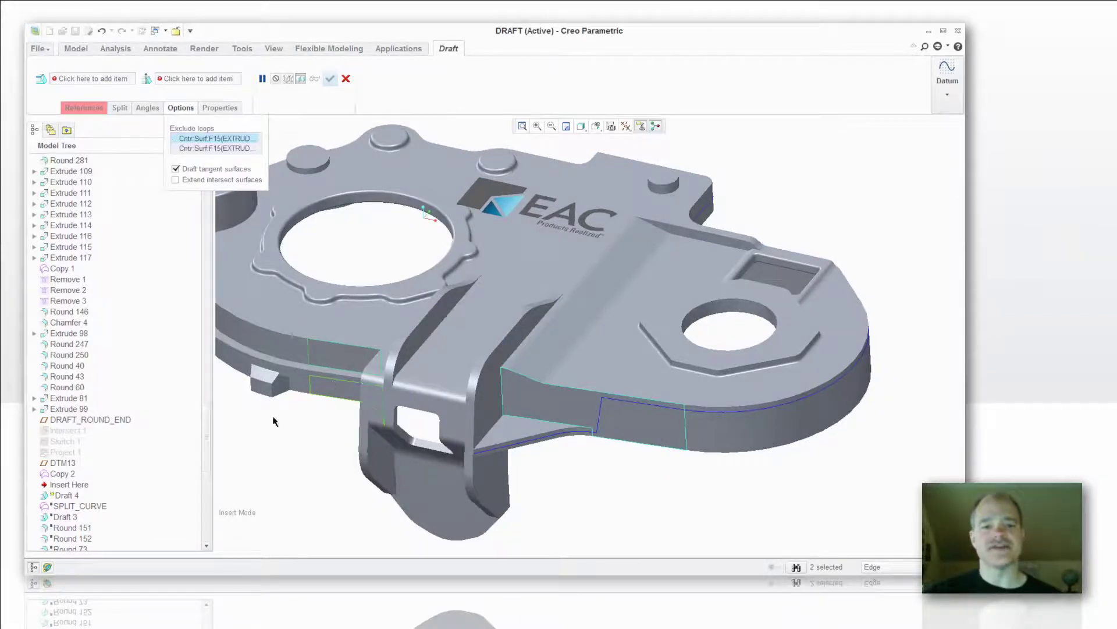
# Step: Use the composite curve as the draft hinge and the flat top face around the octagonal boss as the pull direction
pyautogui.click(82, 109)
pyautogui.click(98, 181)
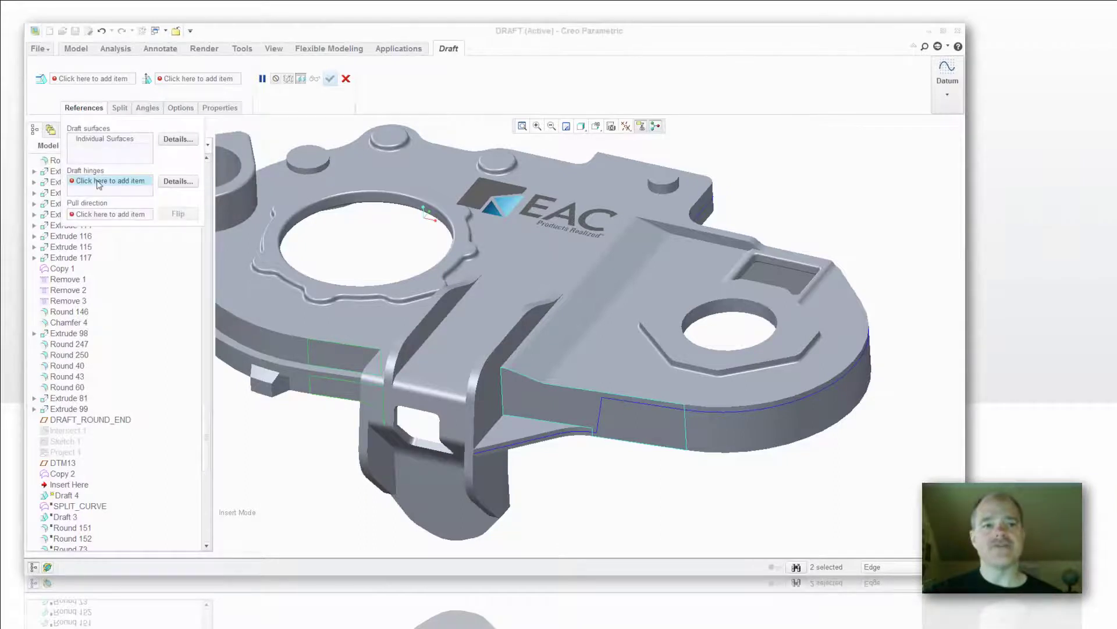
pyautogui.click(628, 403)
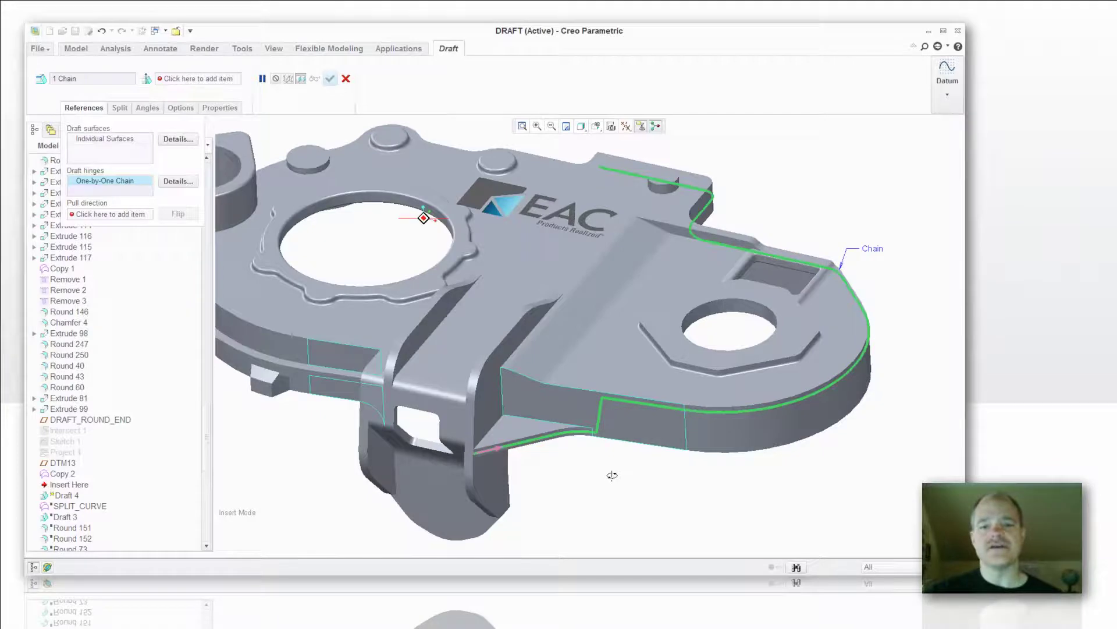
pyautogui.moveTo(612, 475); pyautogui.dragTo(609, 473, button='middle')
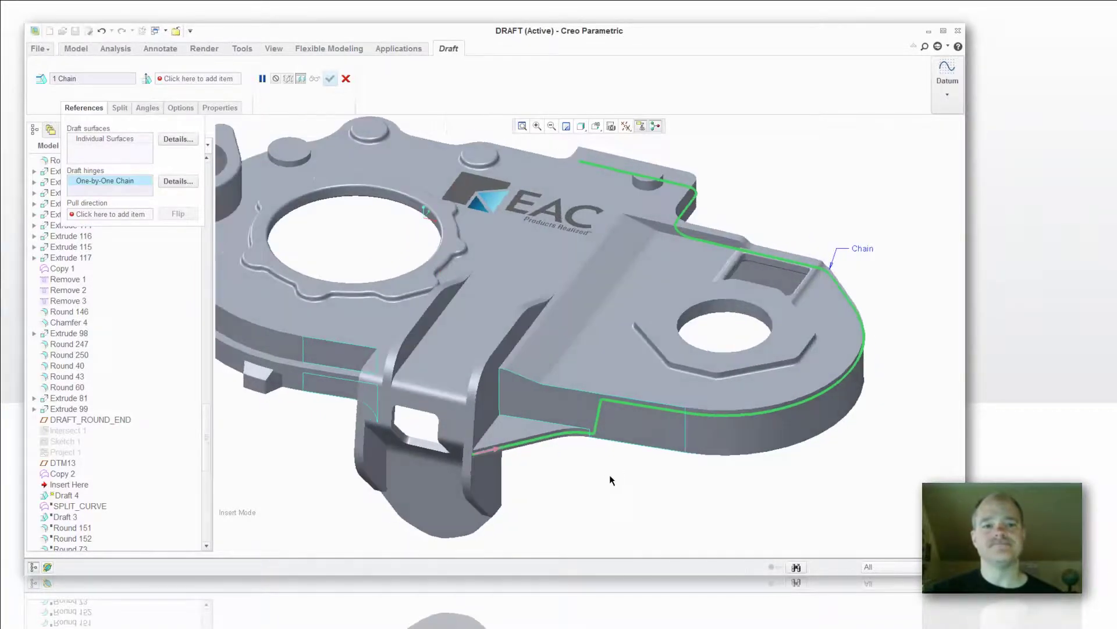
pyautogui.click(100, 214)
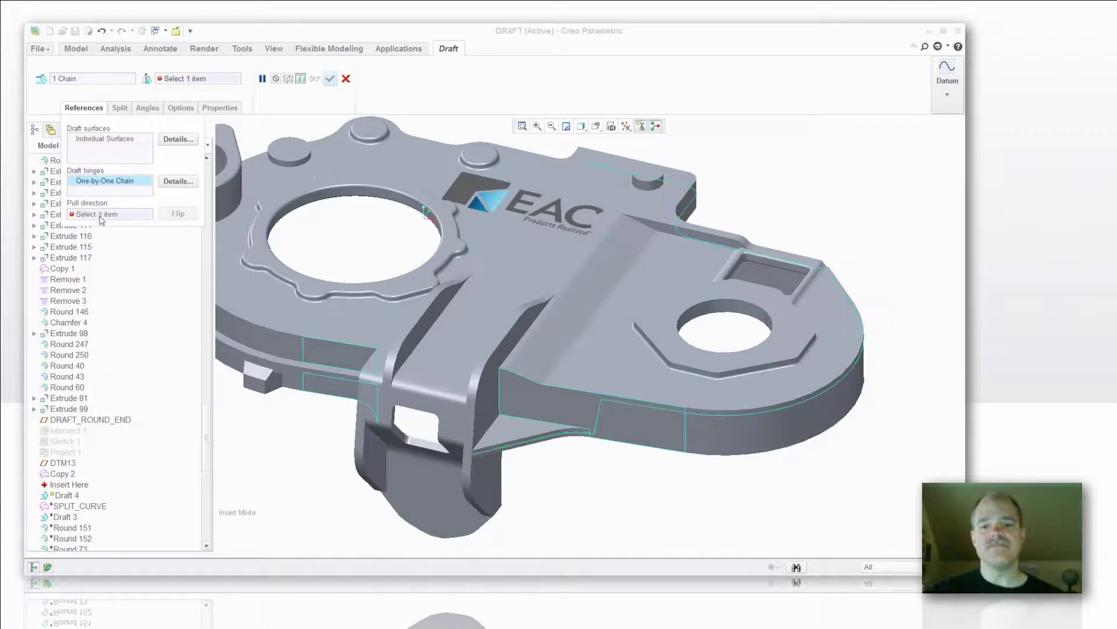
pyautogui.click(618, 351)
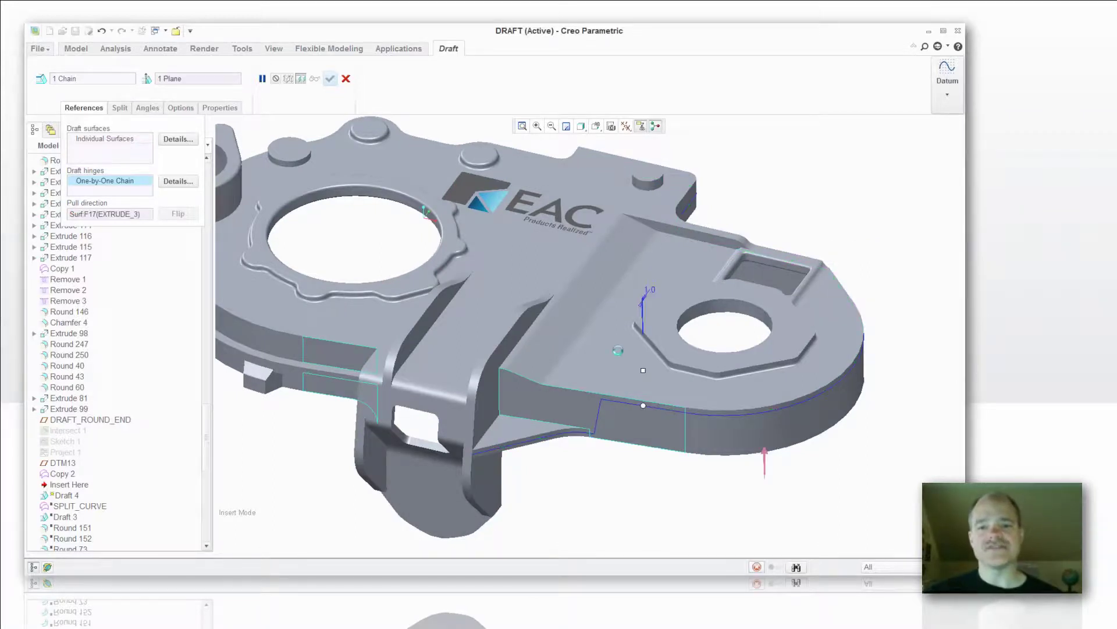
# Step: Split the draft by the draft hinge with sides drafted independently, and set both draft angles to 5 degrees
pyautogui.click(120, 108)
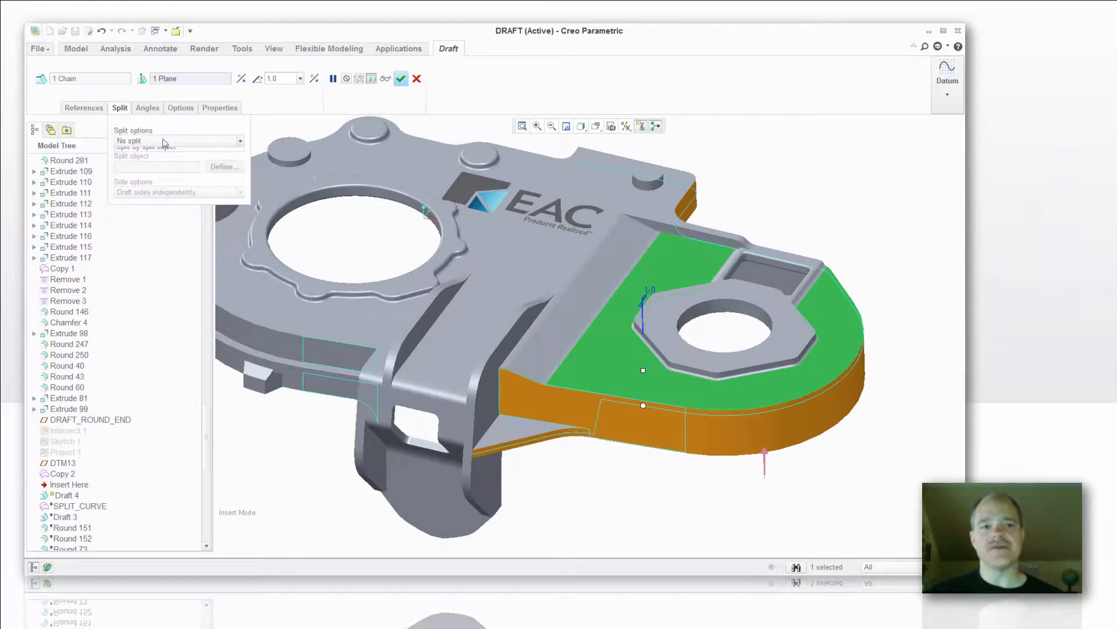
pyautogui.click(165, 142)
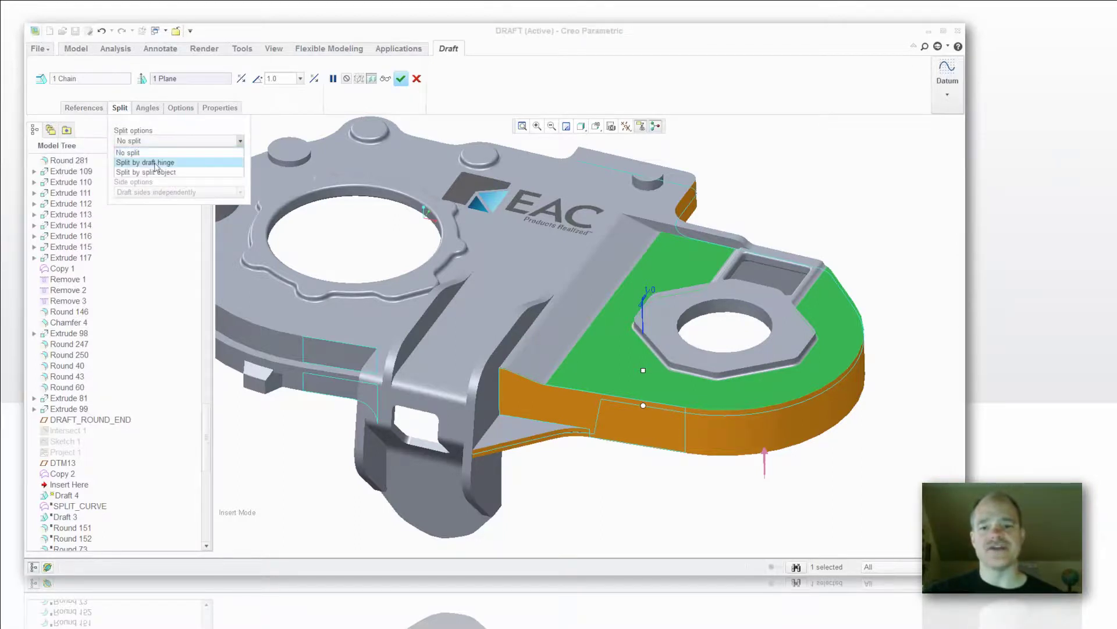
pyautogui.click(155, 163)
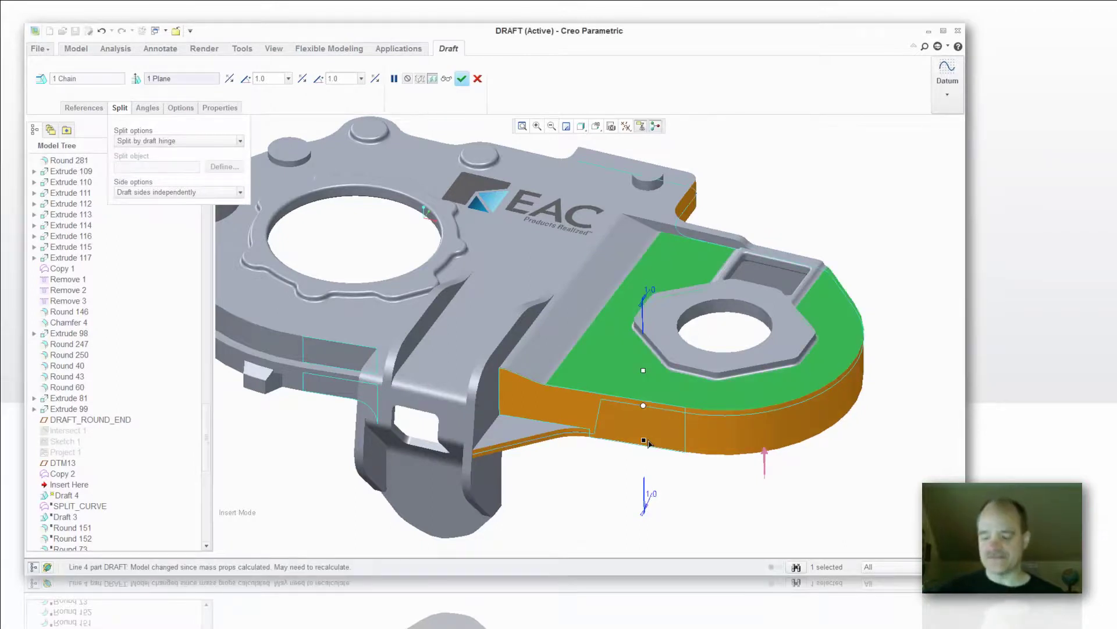
pyautogui.moveTo(643, 440); pyautogui.dragTo(647, 431)
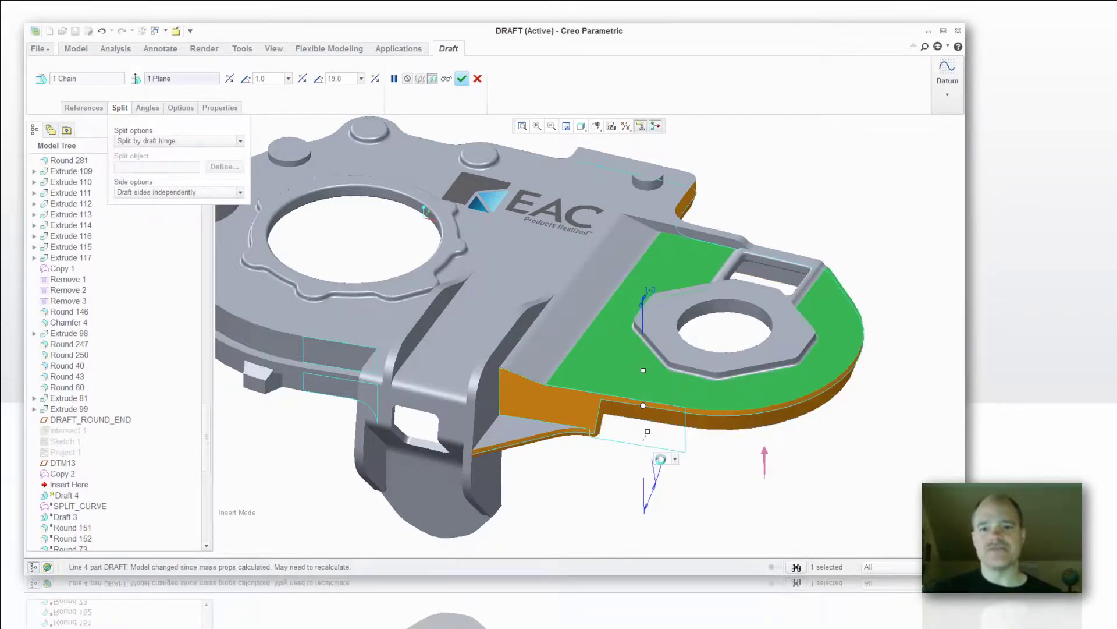
pyautogui.doubleClick(650, 290)
pyautogui.write('3')
pyautogui.press('Return')
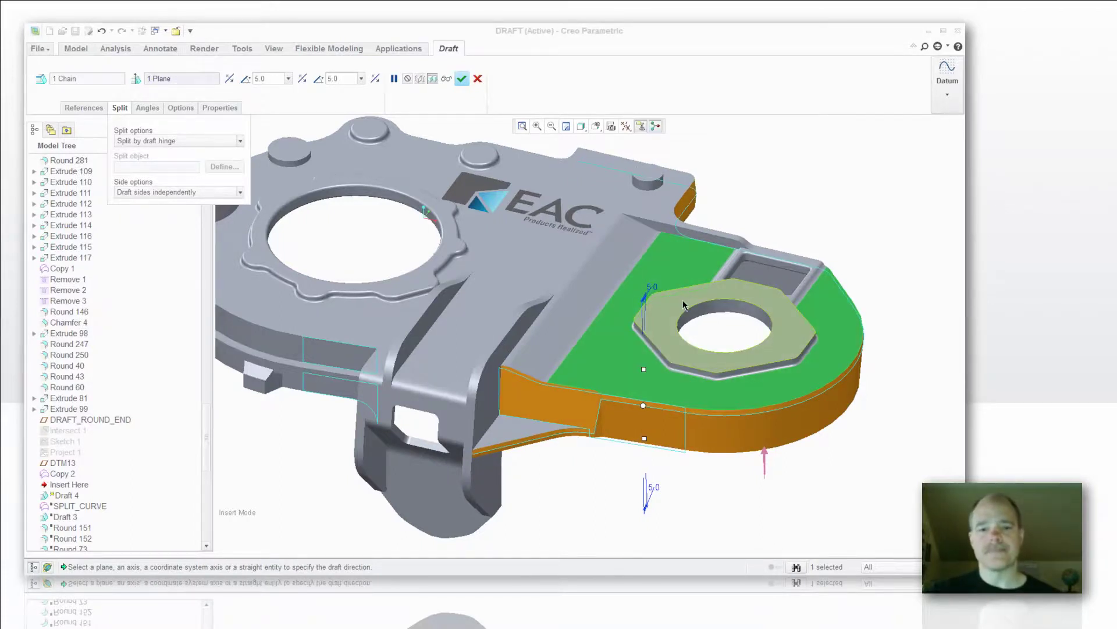
# Step: Check the draft preview around the rounded end, complete the draft feature and inspect the drafted walls
pyautogui.moveTo(683, 301); pyautogui.dragTo(726, 296, button='middle')
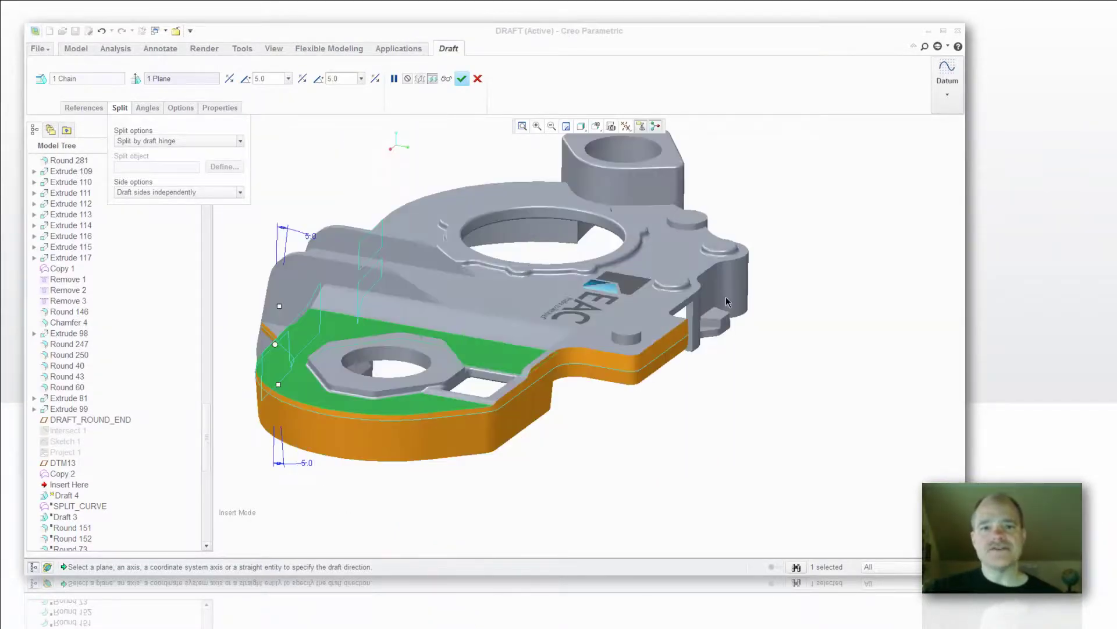
pyautogui.moveTo(663, 258); pyautogui.dragTo(663, 258, button='middle')
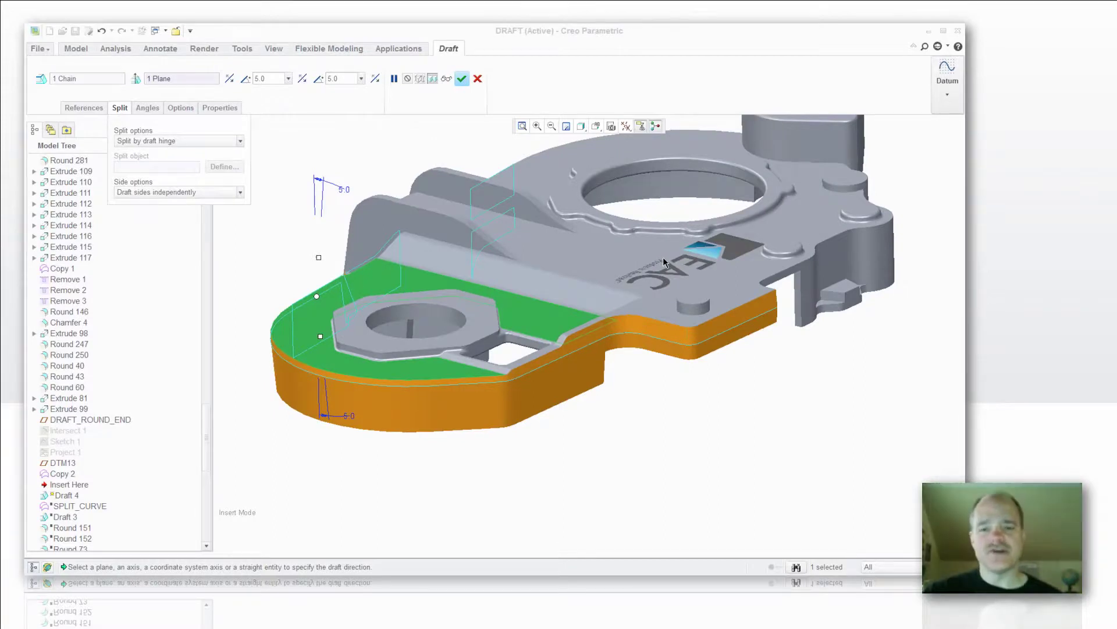
pyautogui.middleClick(453, 133)
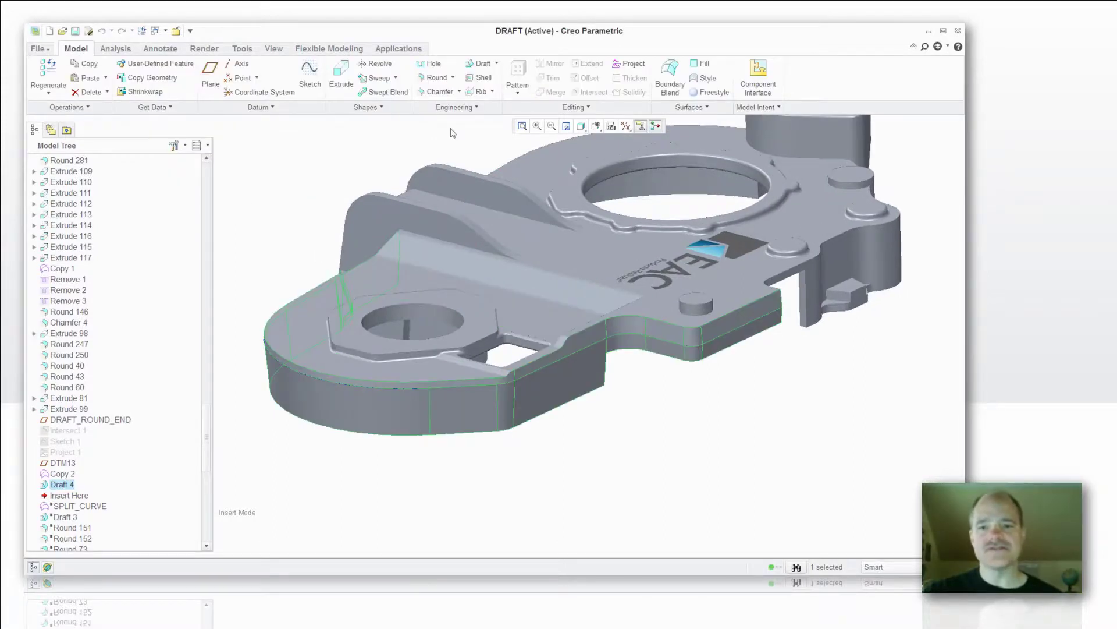
pyautogui.click(697, 429)
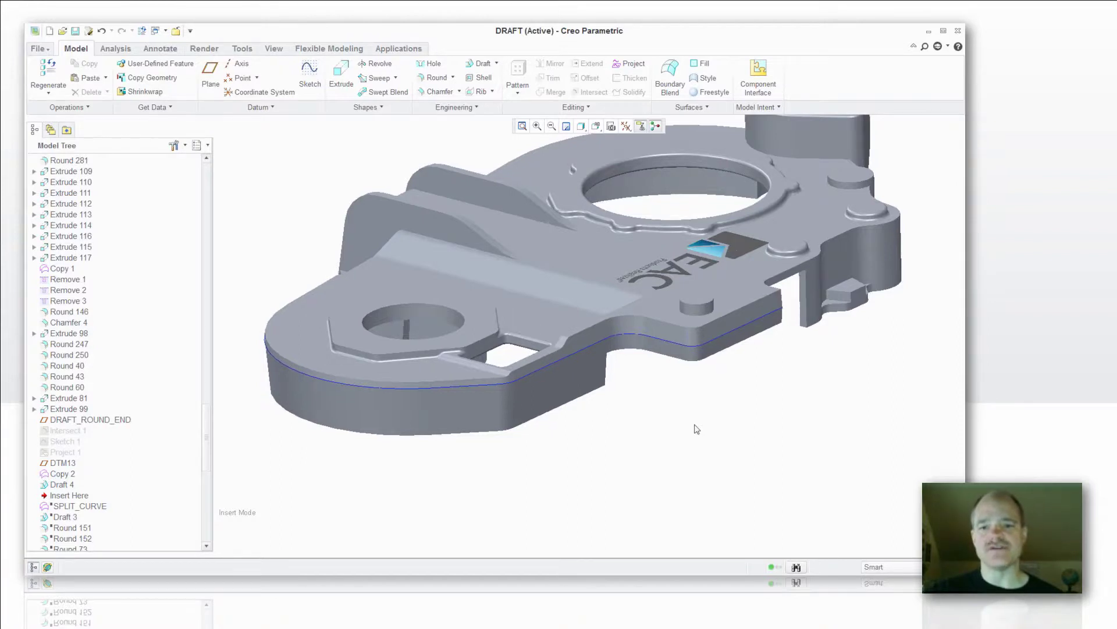
pyautogui.moveTo(697, 429); pyautogui.dragTo(697, 429, button='middle')
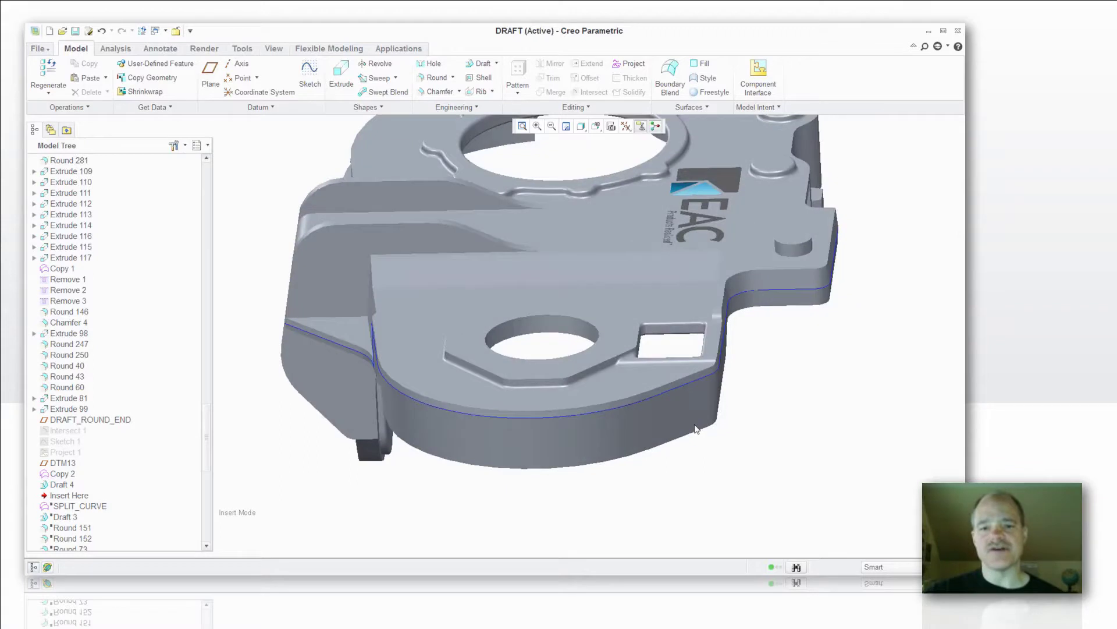